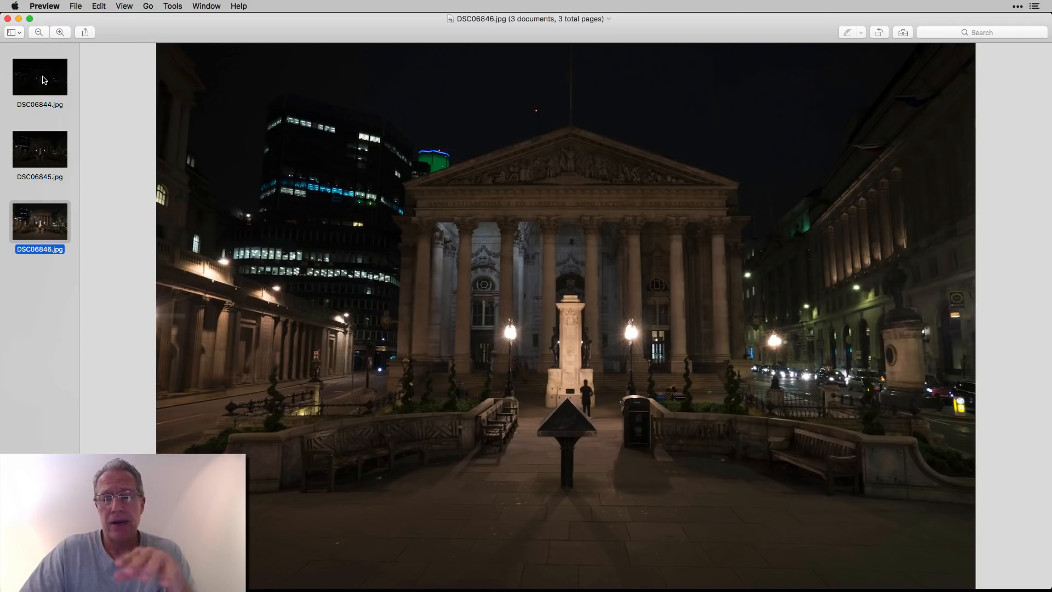
Compare the darkest exposure DSC06844.jpg with the brightest DSC06846.jpg, close the viewer, and switch to Aurora HDR 2019.
key(Up)
key(Up)
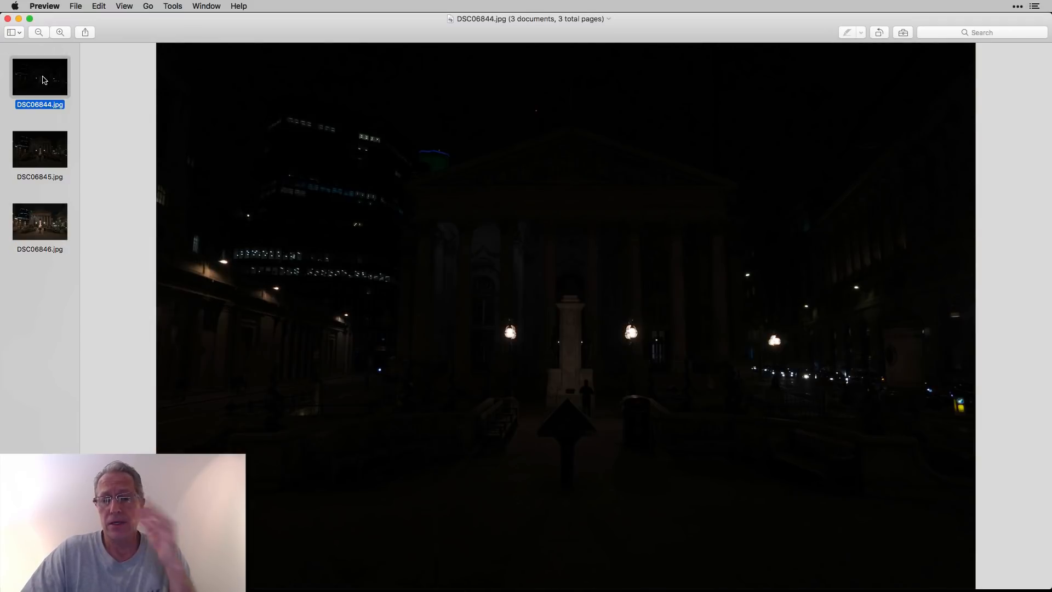
key(Down)
key(Down)
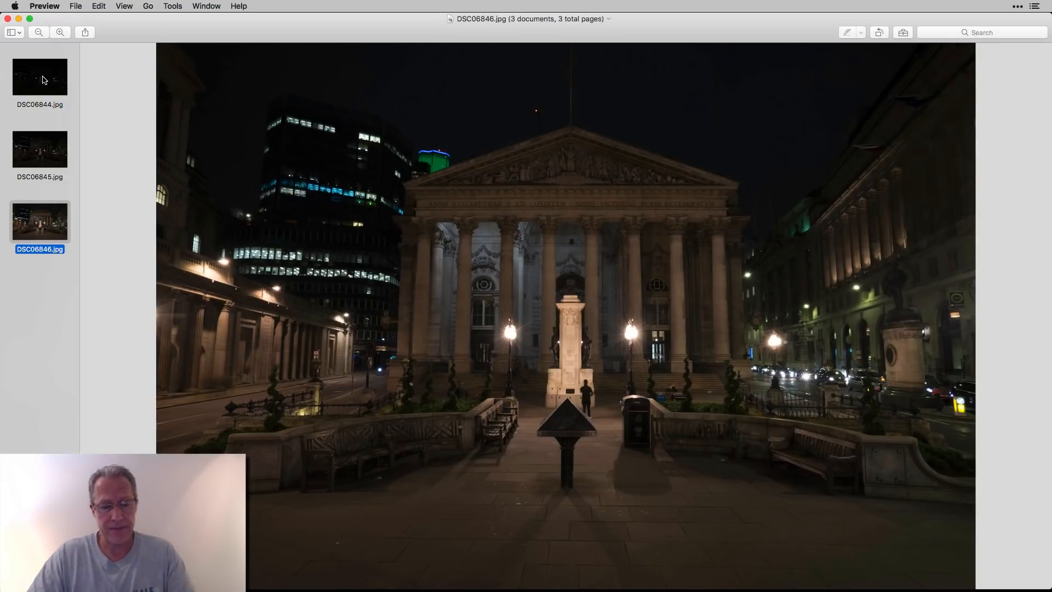
click(8, 19)
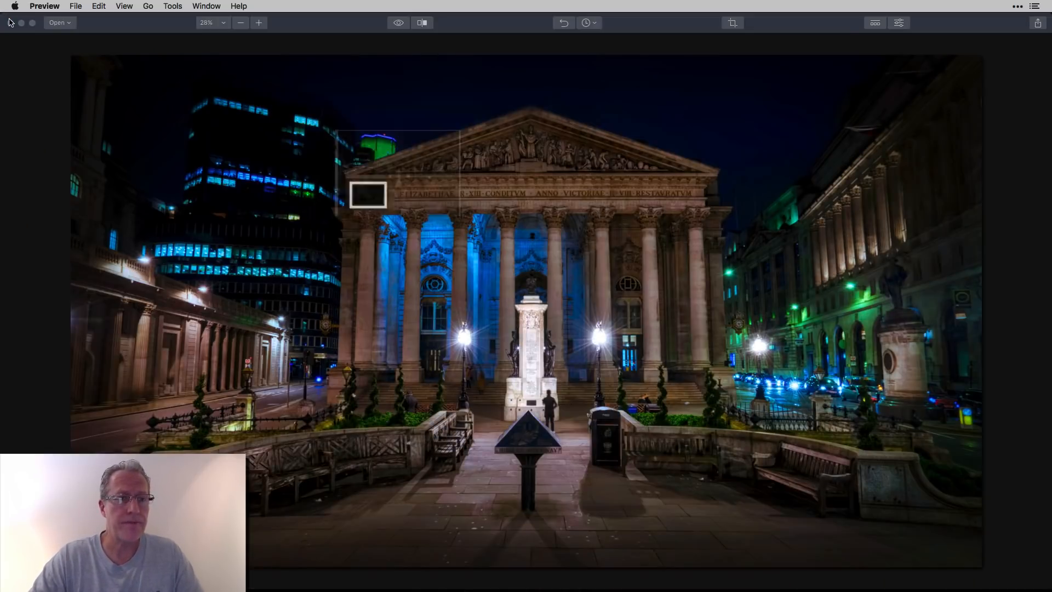
click(460, 31)
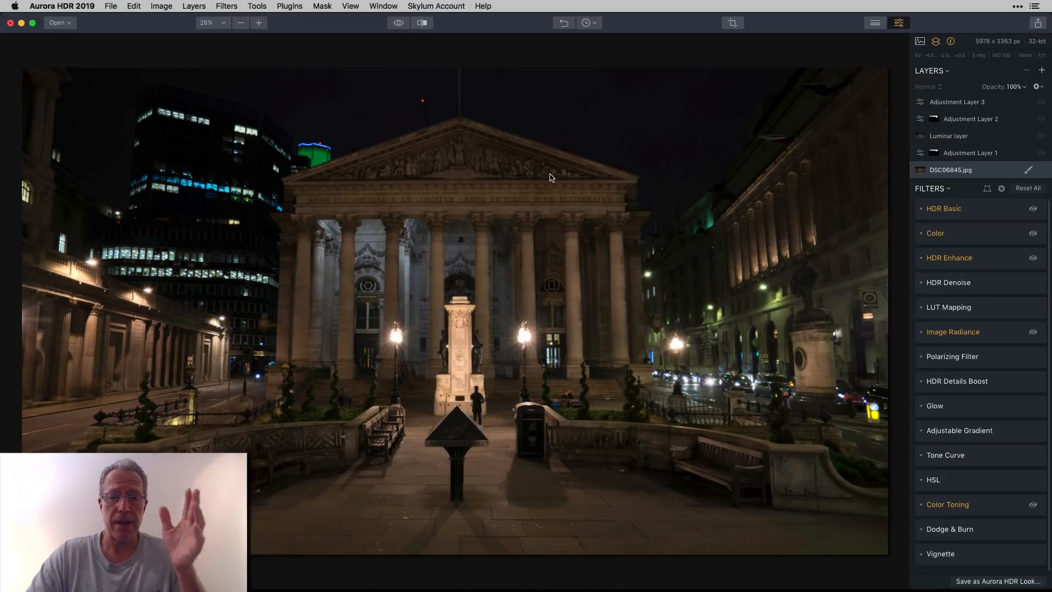
Review the photo's 16:9 crop frame and straightening angle, and close the crop tool.
click(734, 23)
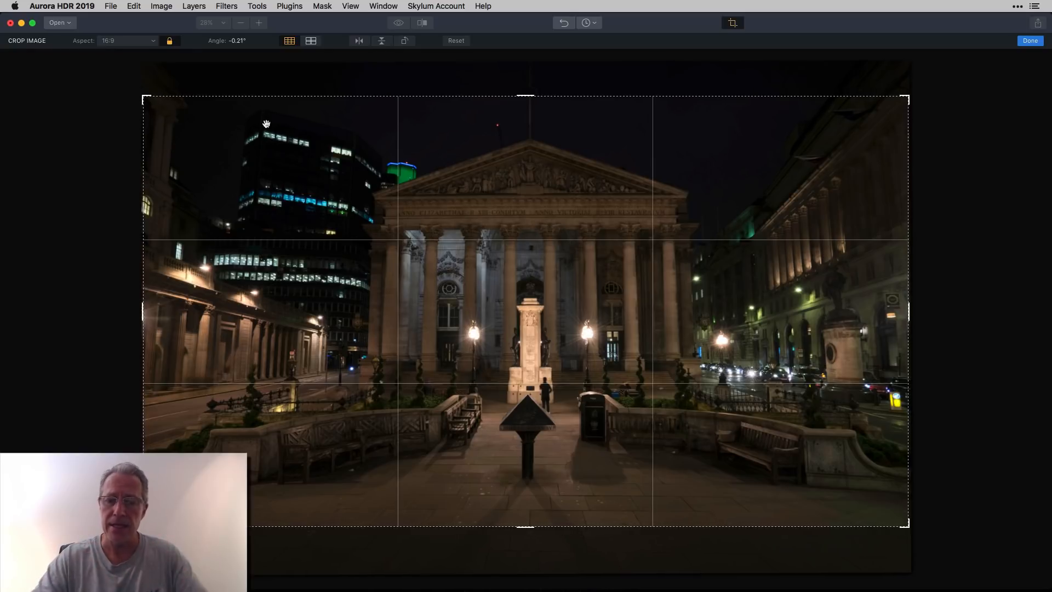
click(1030, 41)
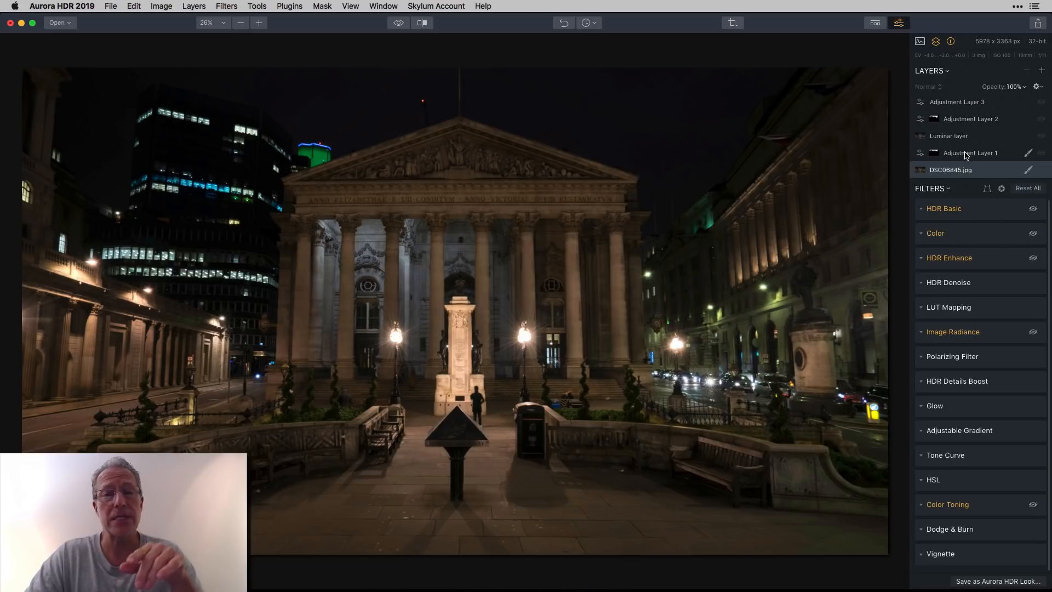
Turn on the HDR Basic filter for the base image, expand its settings, and compare the photo with and without it.
click(1033, 208)
click(924, 211)
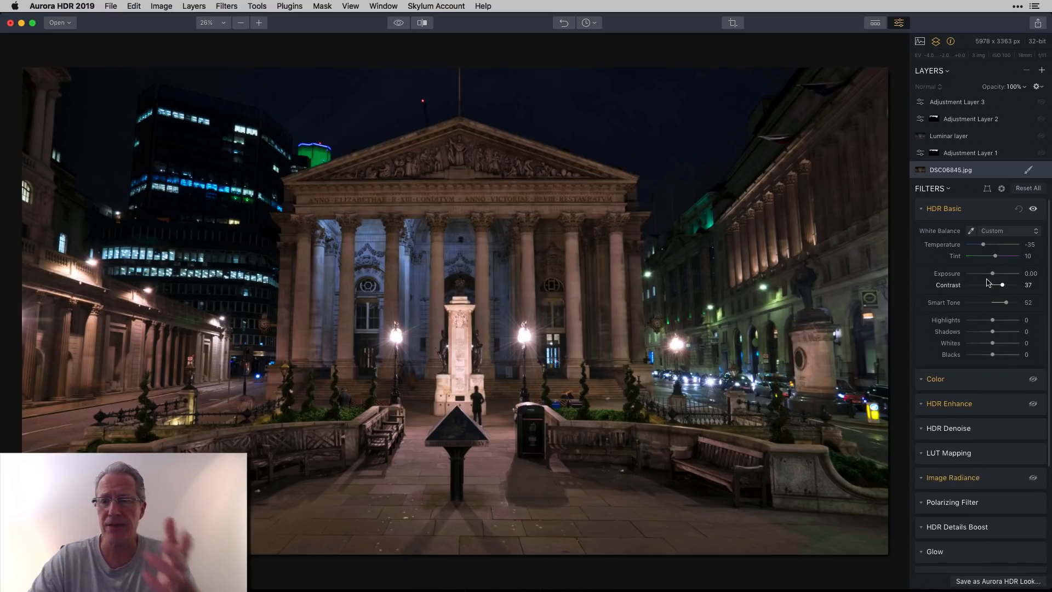
click(1033, 209)
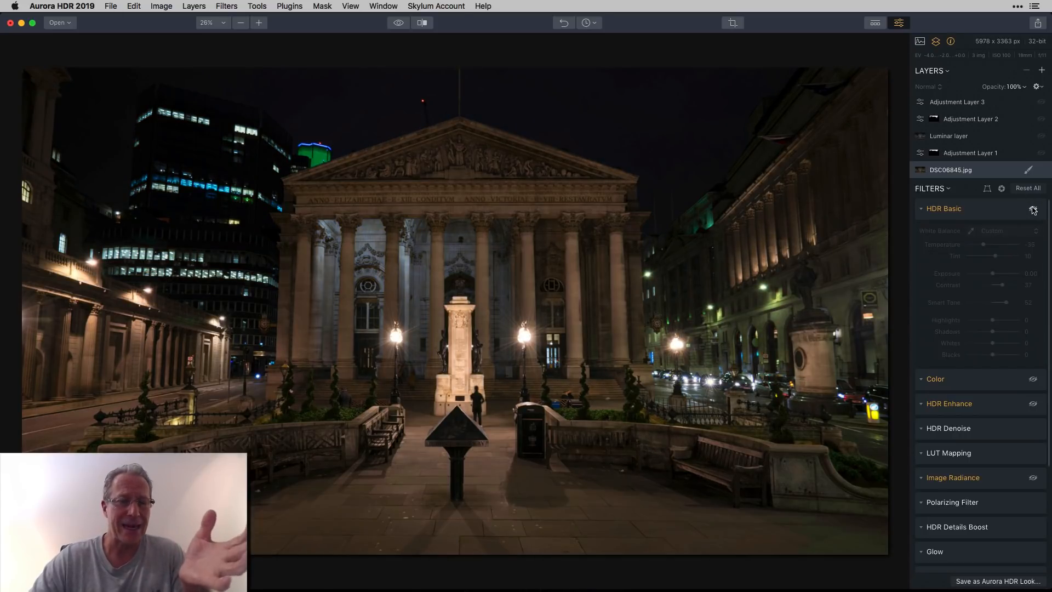
click(1033, 209)
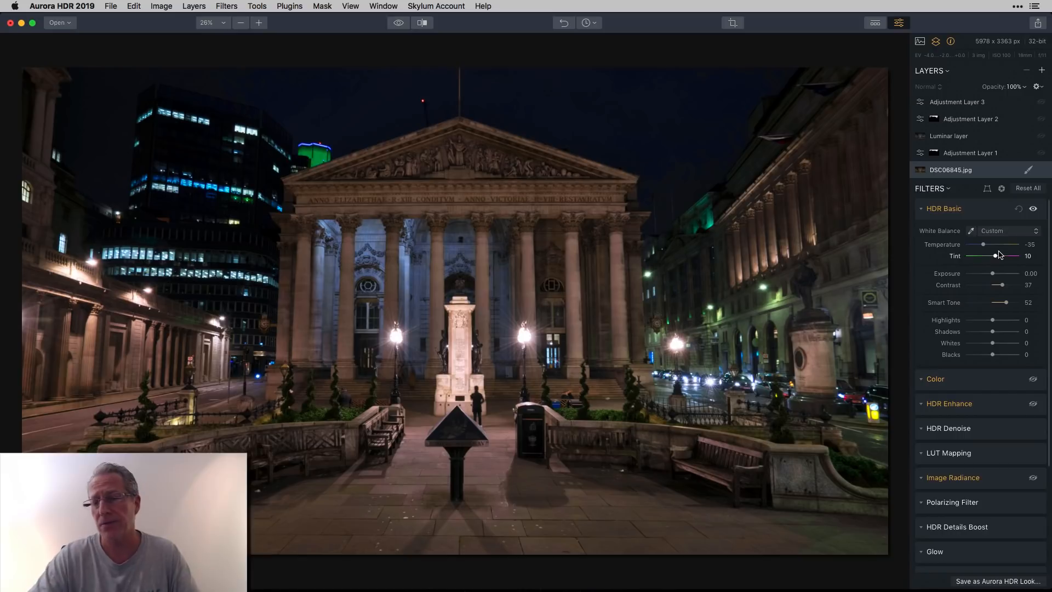
Expand the Color filter on the base image and turn it on.
scroll(998, 255, down, 5)
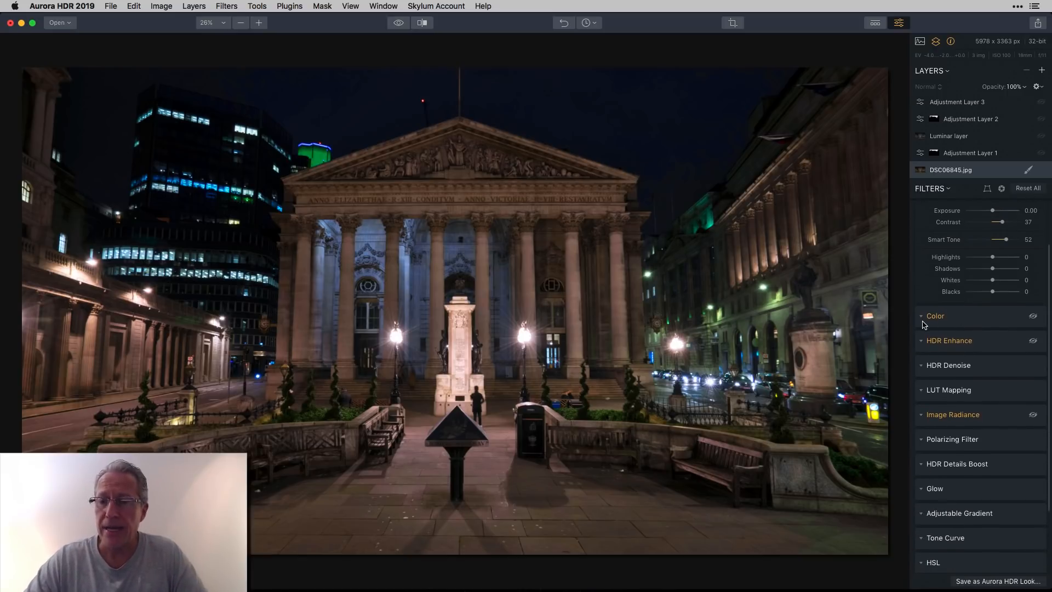
click(924, 323)
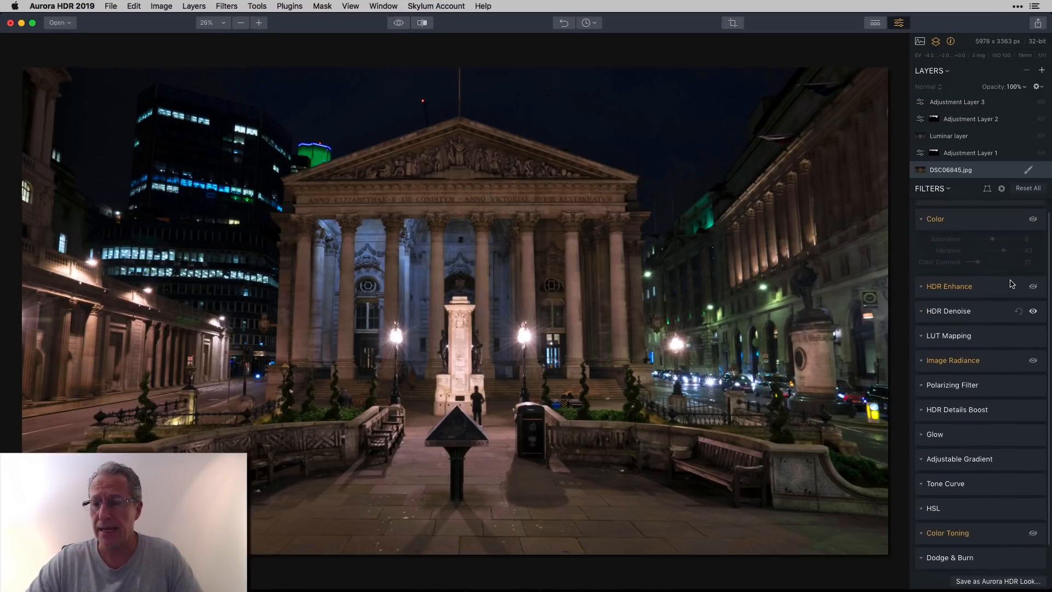
click(1034, 230)
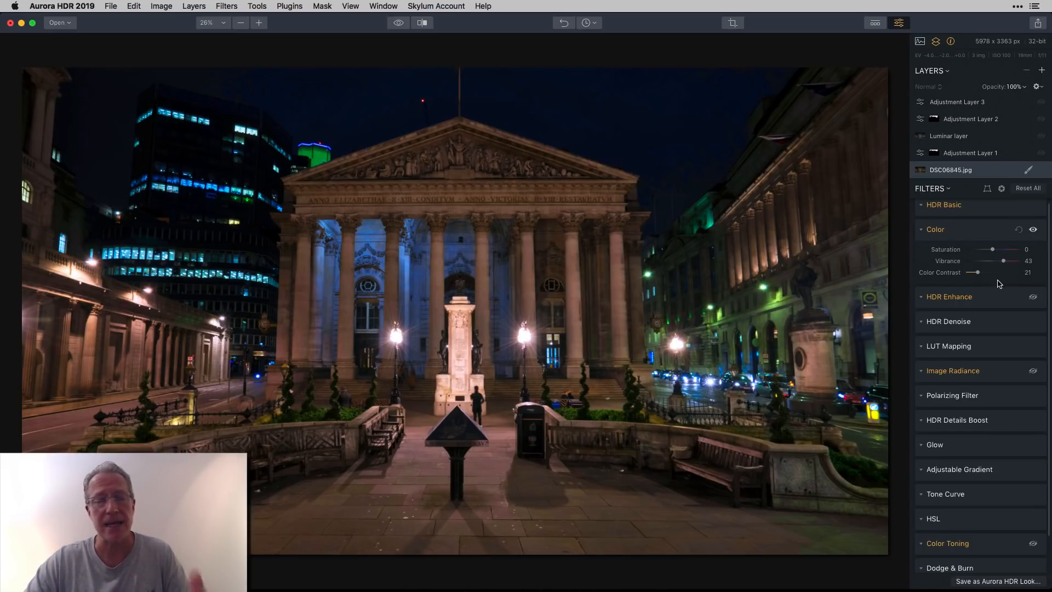
Turn on the HDR Enhance filter, expand its settings, and compare the photo with and without it.
click(1033, 296)
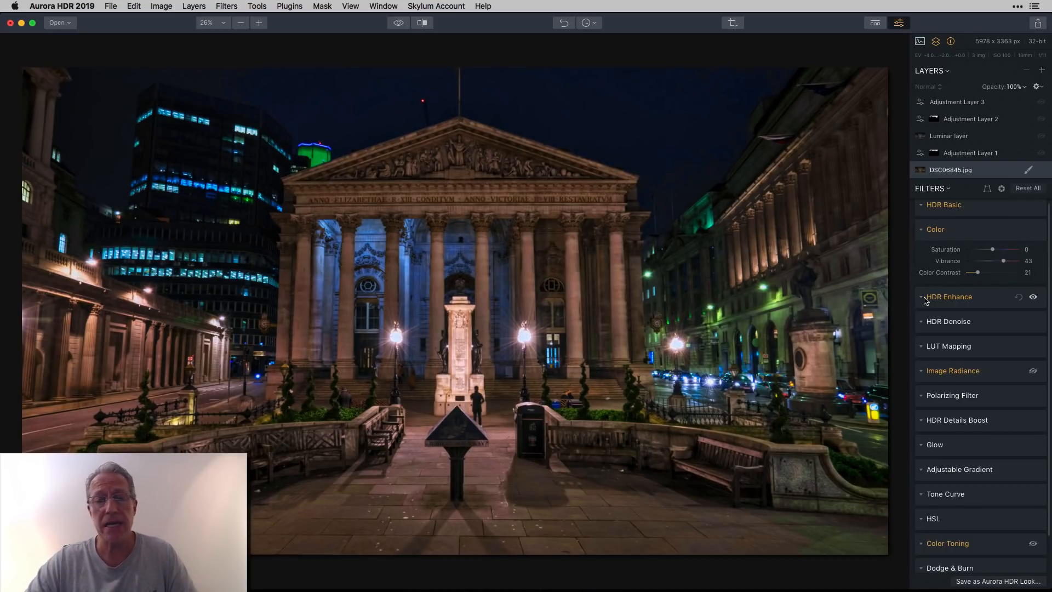
click(926, 298)
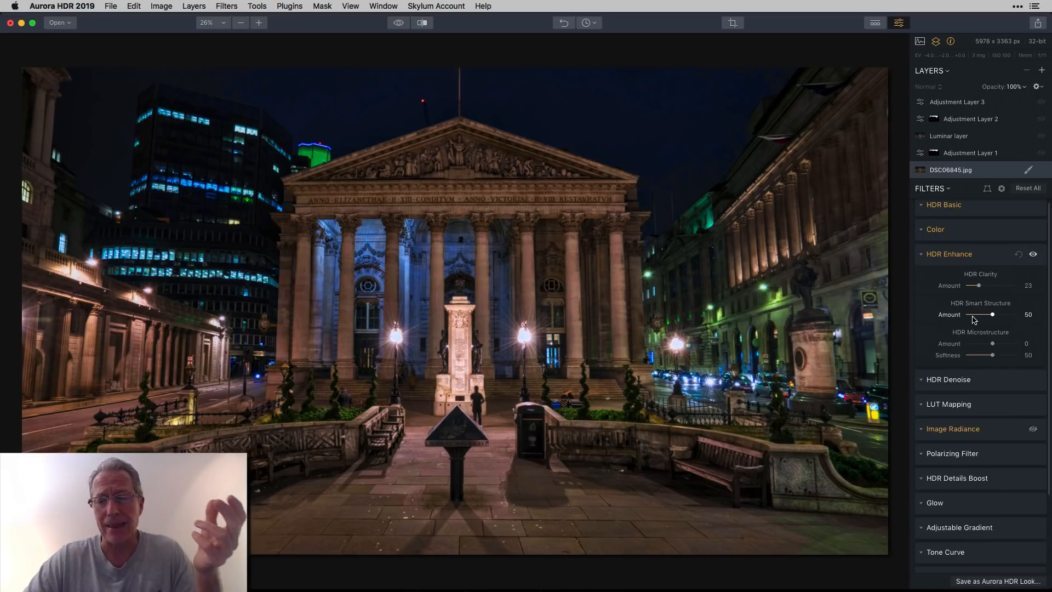
click(1035, 255)
click(1035, 255)
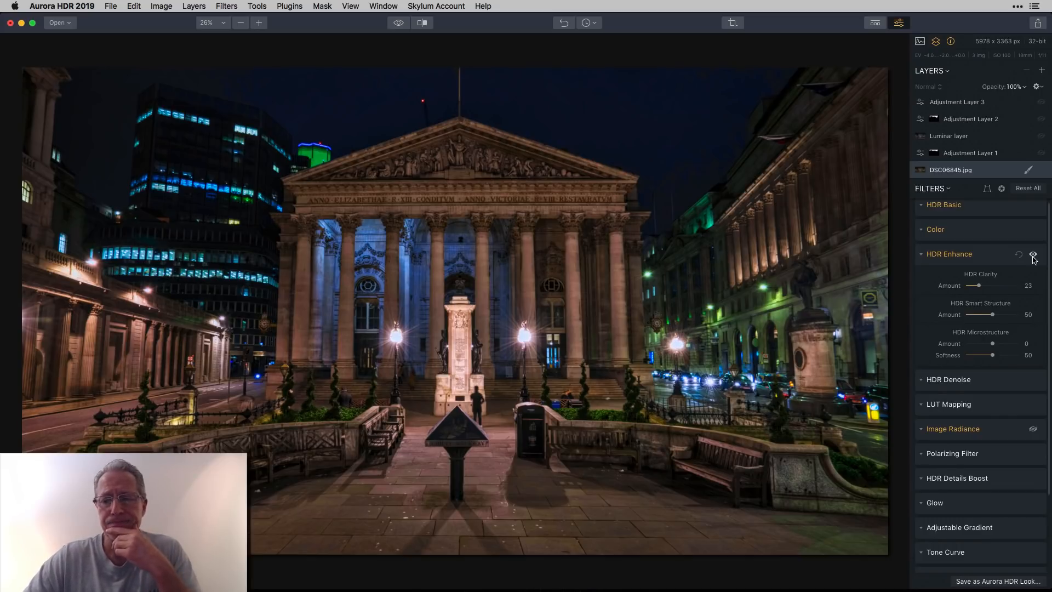
Turn on the Image Radiance filter on the base image and expand its settings.
scroll(965, 340, down, 3)
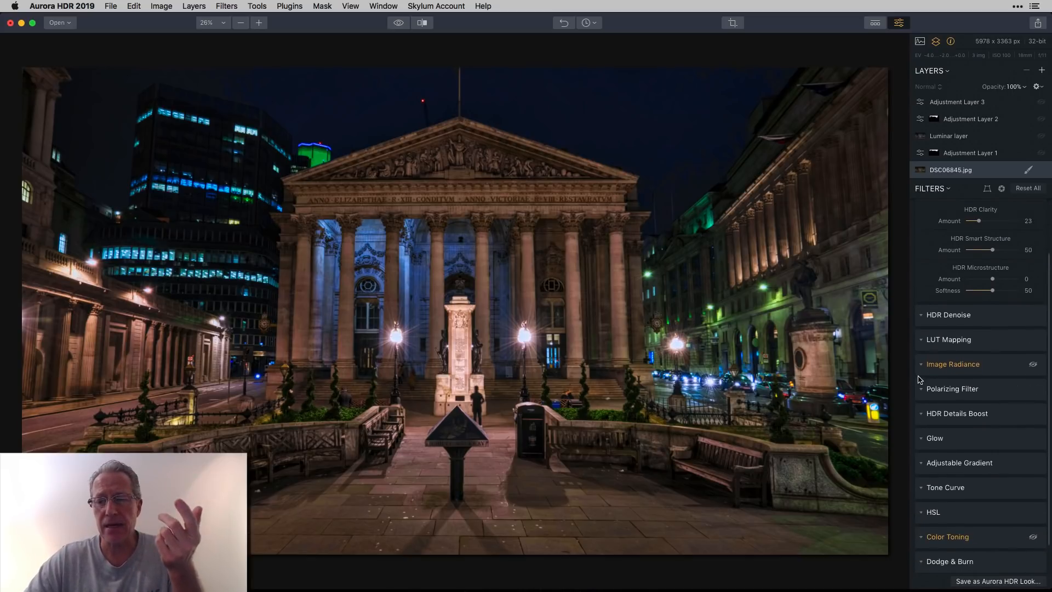
click(1034, 365)
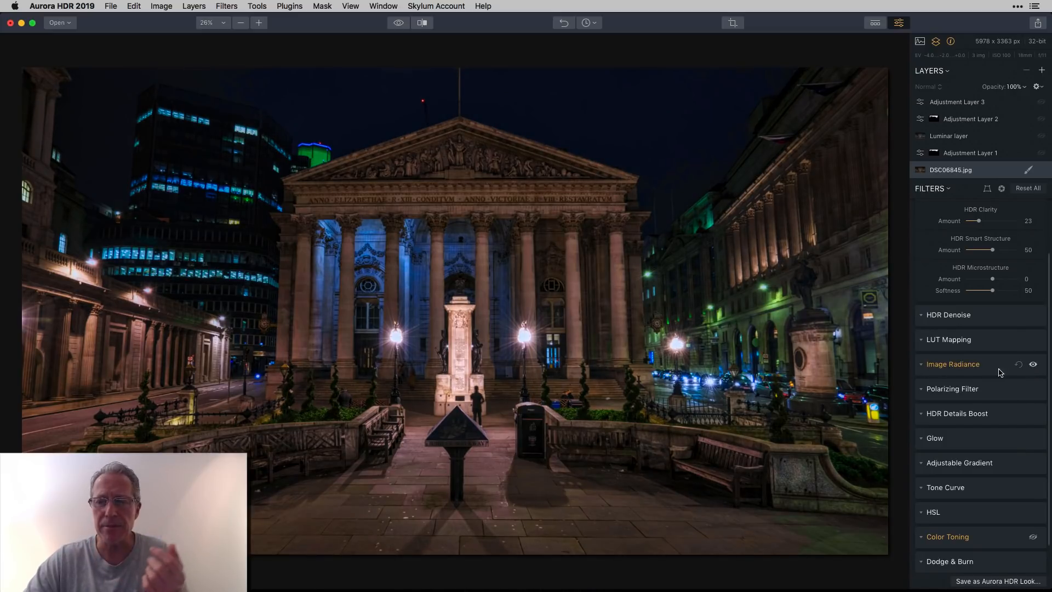
click(923, 366)
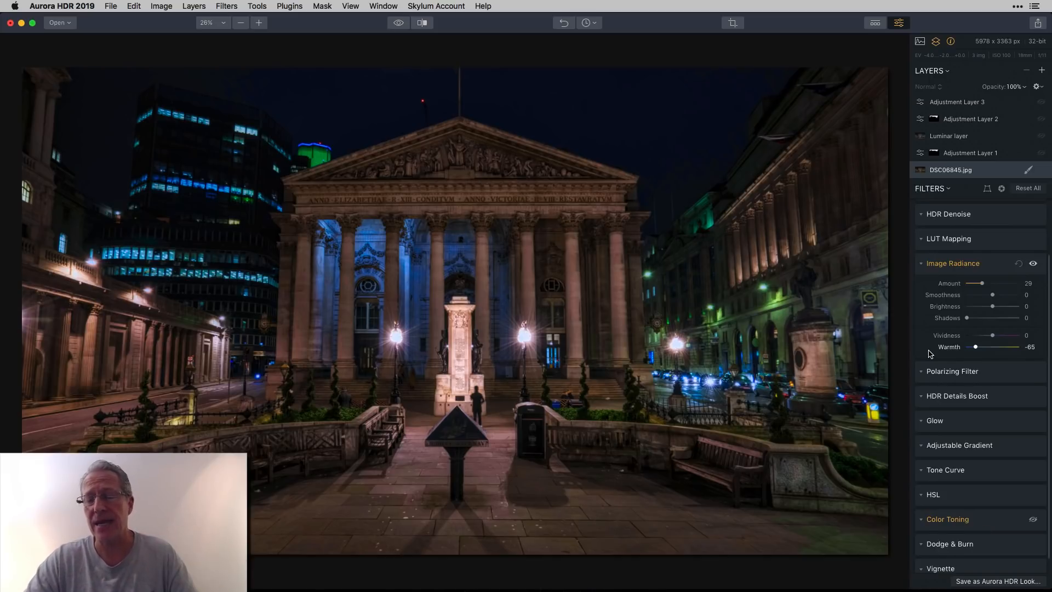
scroll(932, 329, up, 2)
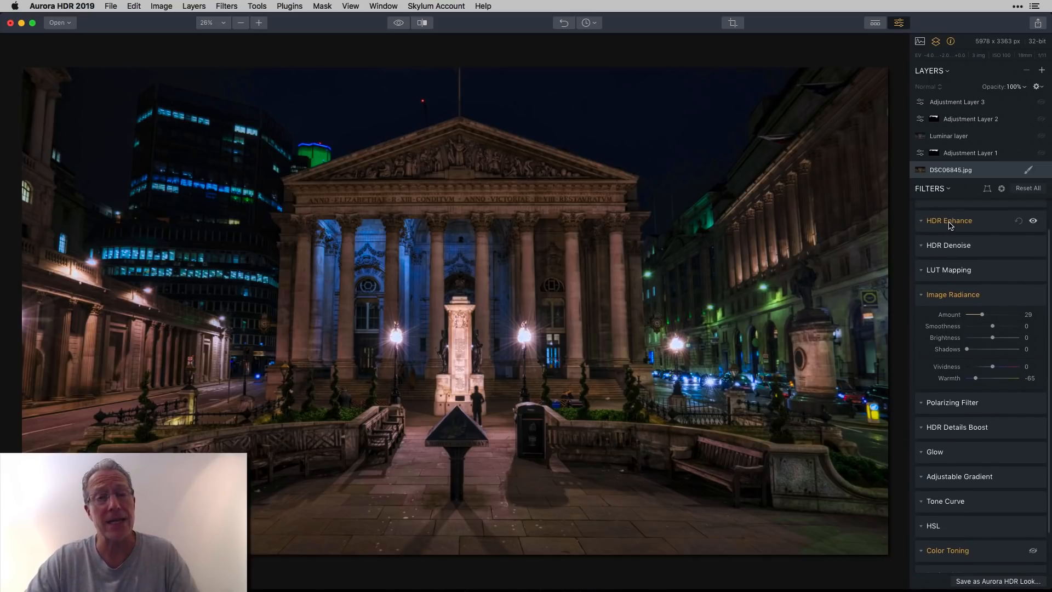
Turn on and expand the Color Toning filter, and compare the edited photo with the unedited original.
scroll(975, 310, down, 3)
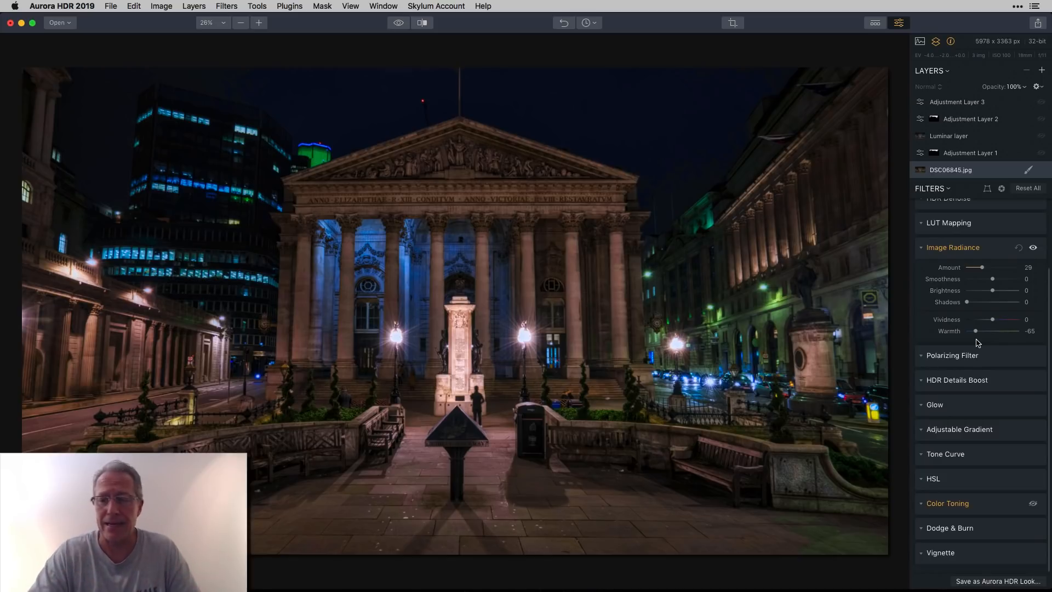
click(934, 504)
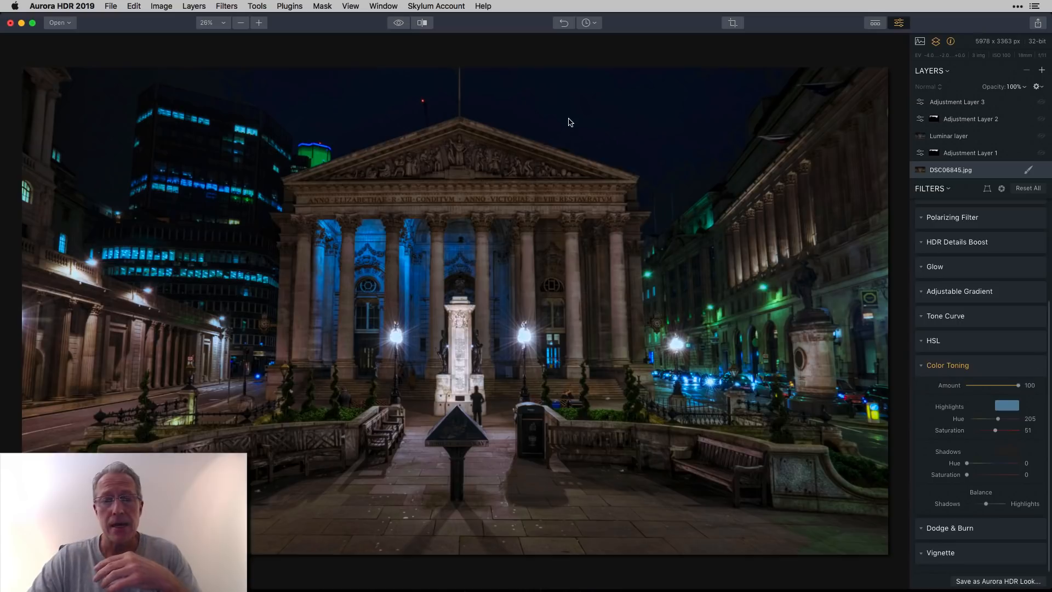
click(399, 23)
click(399, 23)
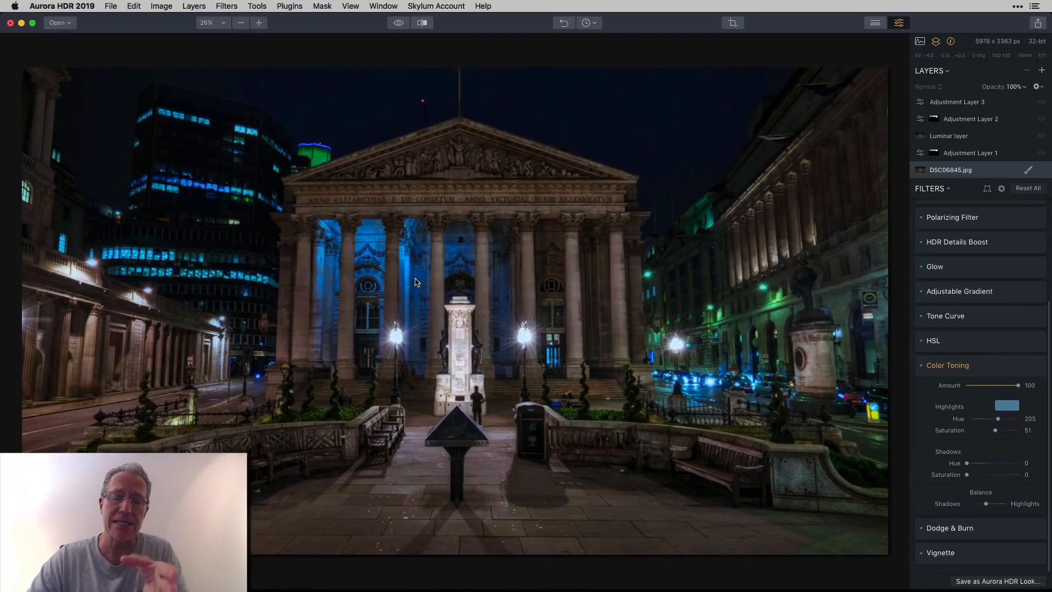
click(399, 24)
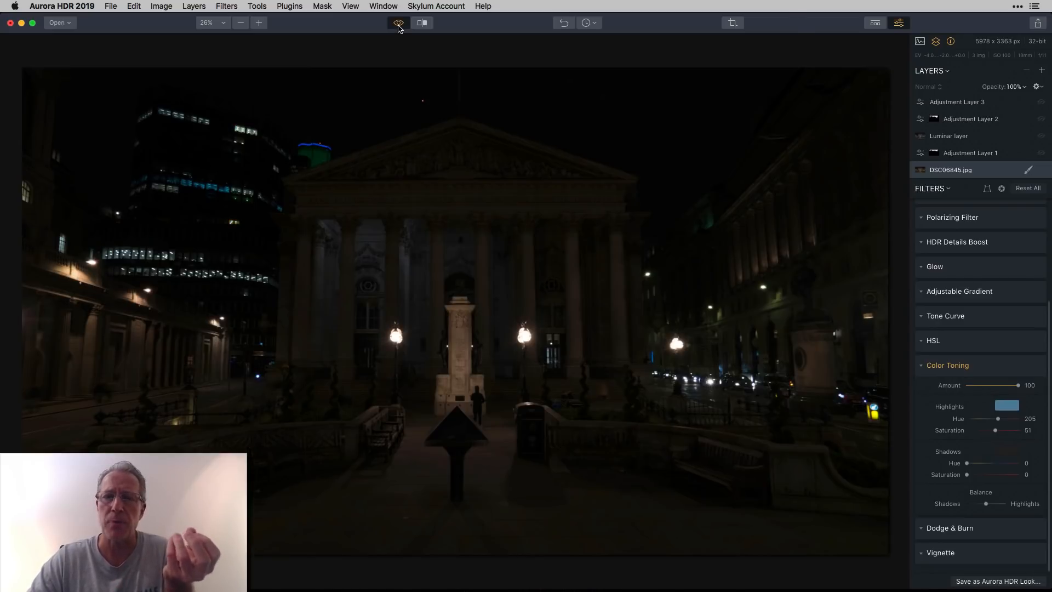
click(399, 25)
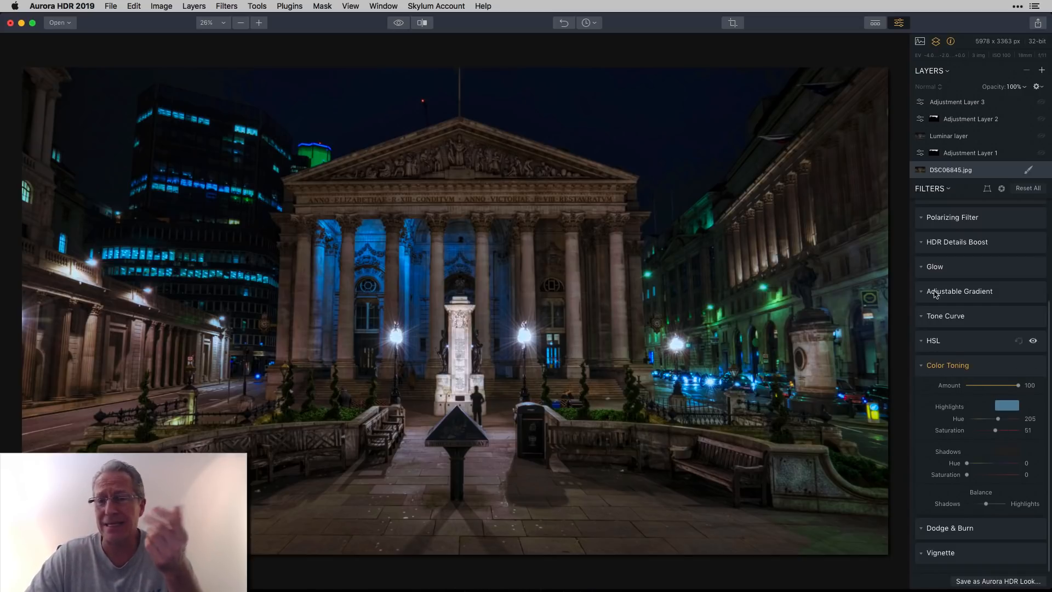
Display the mask of Adjustment Layer 1, which holds HDR Denoise, and extend it over more sky near the buildings on both sides.
click(986, 155)
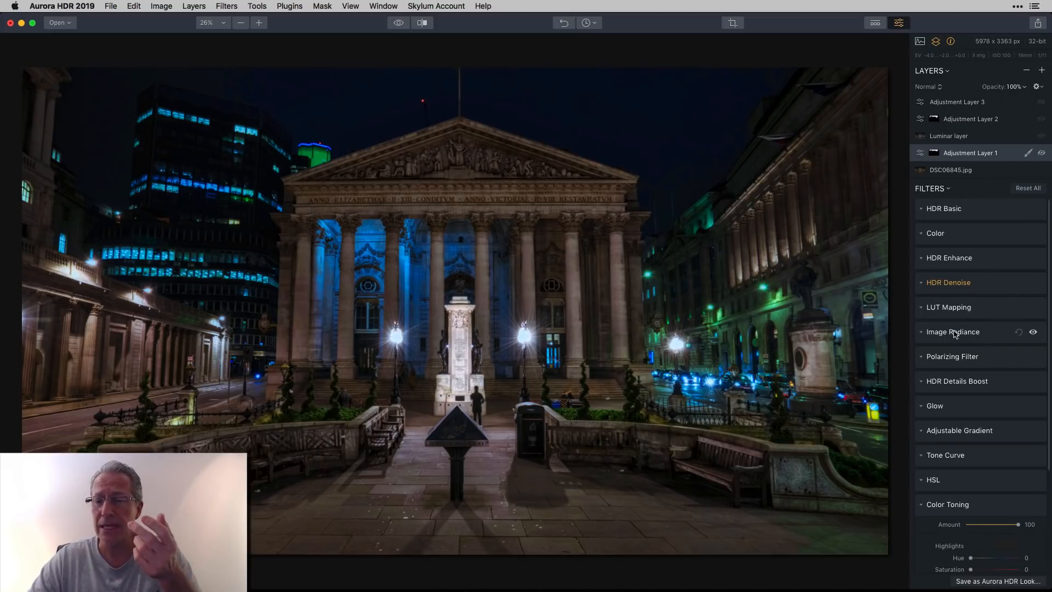
click(924, 286)
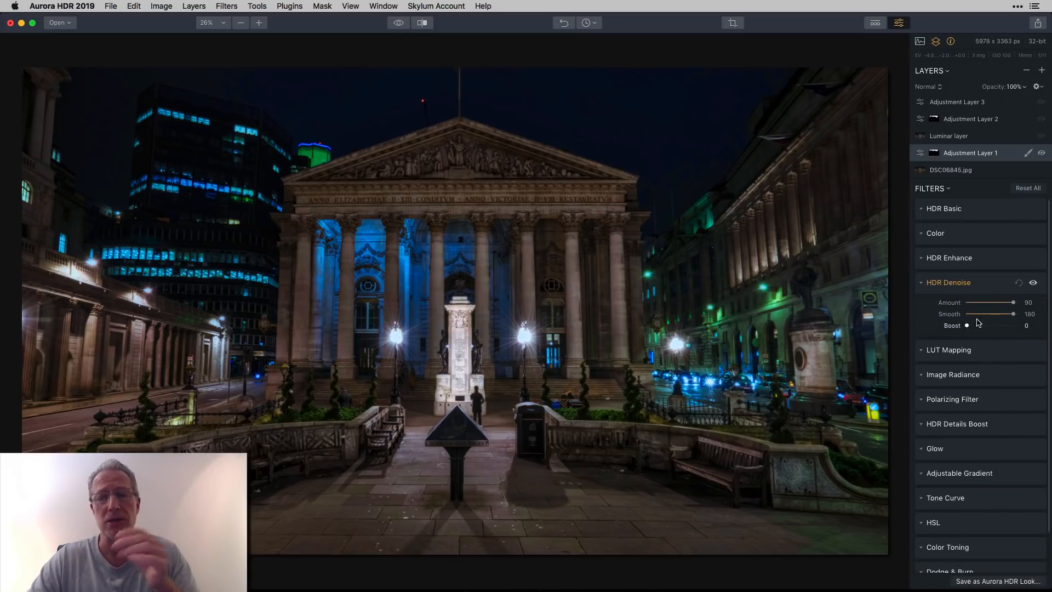
click(1029, 153)
click(973, 164)
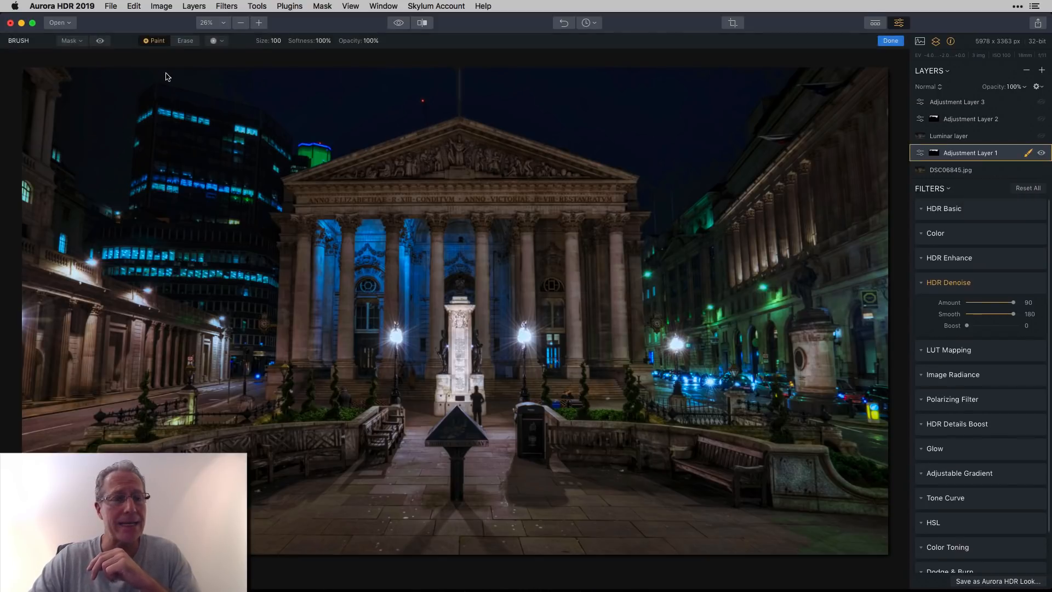
click(101, 43)
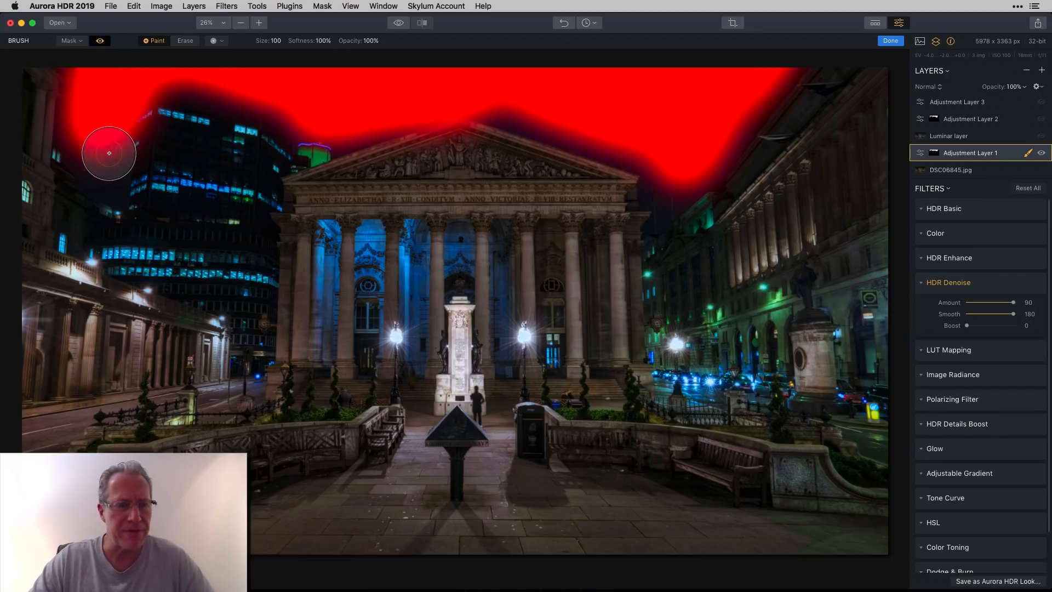
mouse_move(110, 181)
mouse_down()
mouse_move(89, 111)
mouse_move(128, 56)
mouse_move(218, 46)
mouse_move(278, 80)
mouse_move(518, 91)
mouse_move(663, 158)
mouse_move(672, 200)
mouse_move(758, 80)
mouse_up()
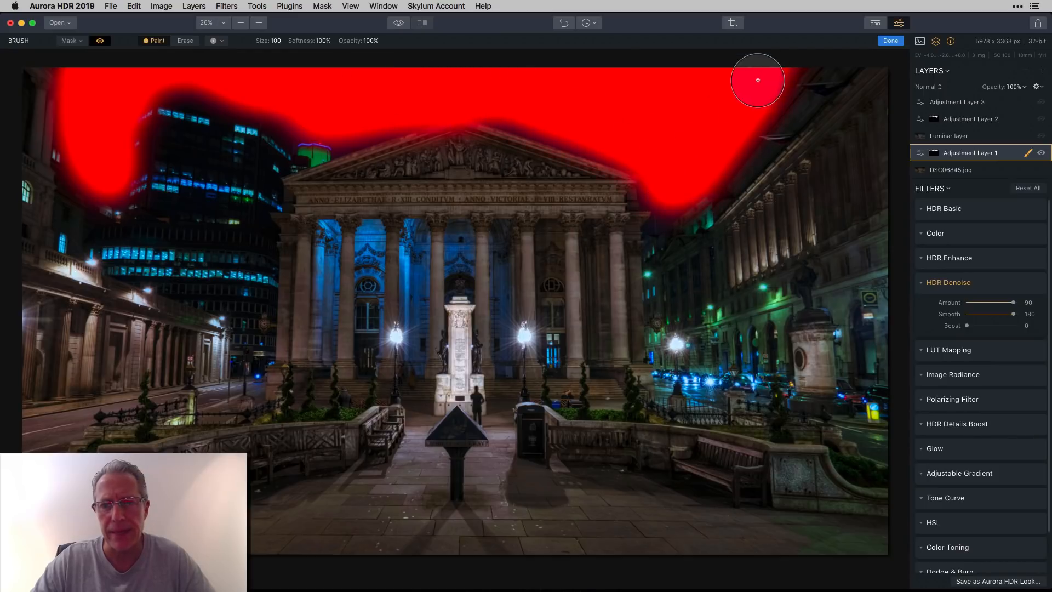
click(891, 41)
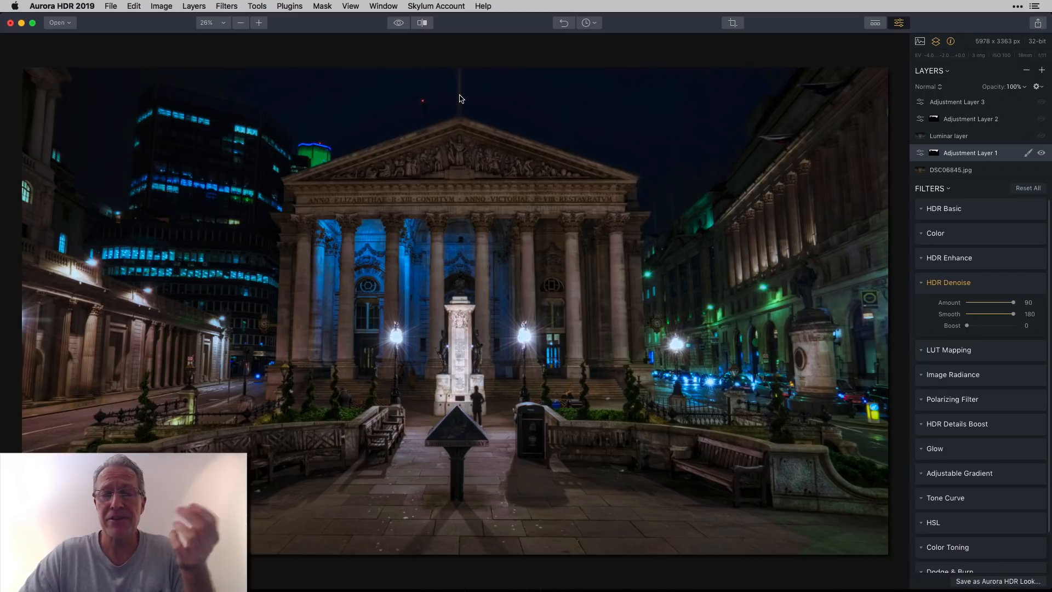
Show the Luminar layer, compare the photo with it off and on, and collapse its HDR Denoise settings.
click(974, 139)
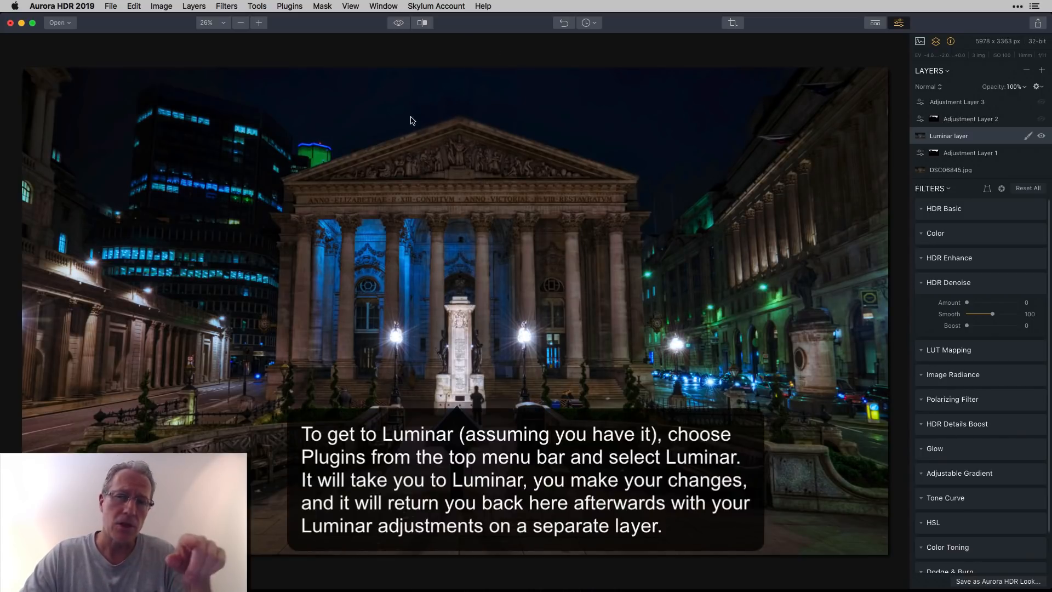
click(1043, 137)
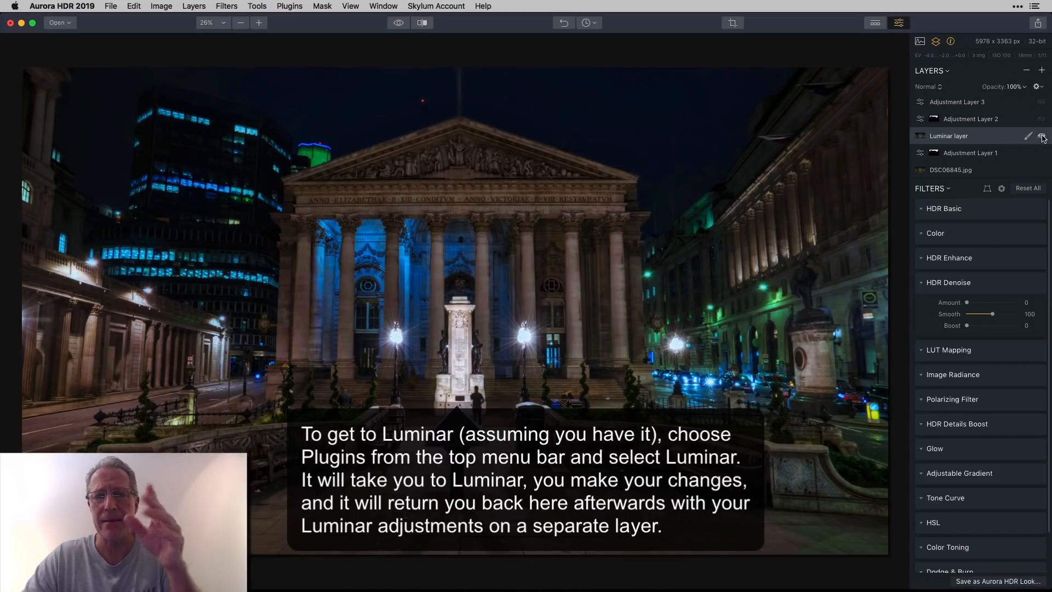
click(1043, 137)
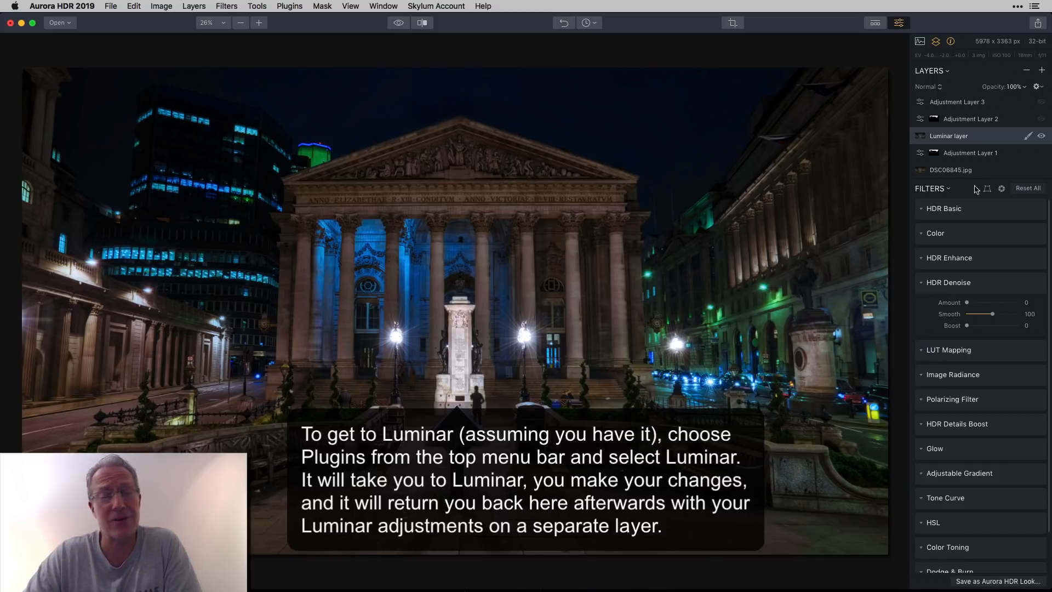
click(923, 285)
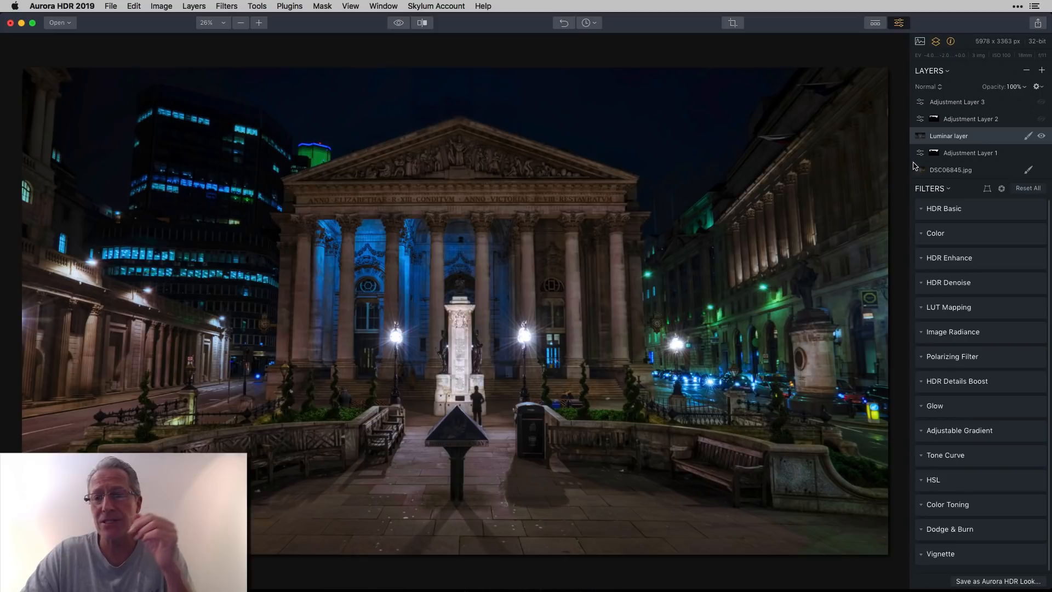
Select and show Adjustment Layer 2, and inspect the Amount, Smooth and Boost settings of its HDR Denoise filter before collapsing them.
click(983, 122)
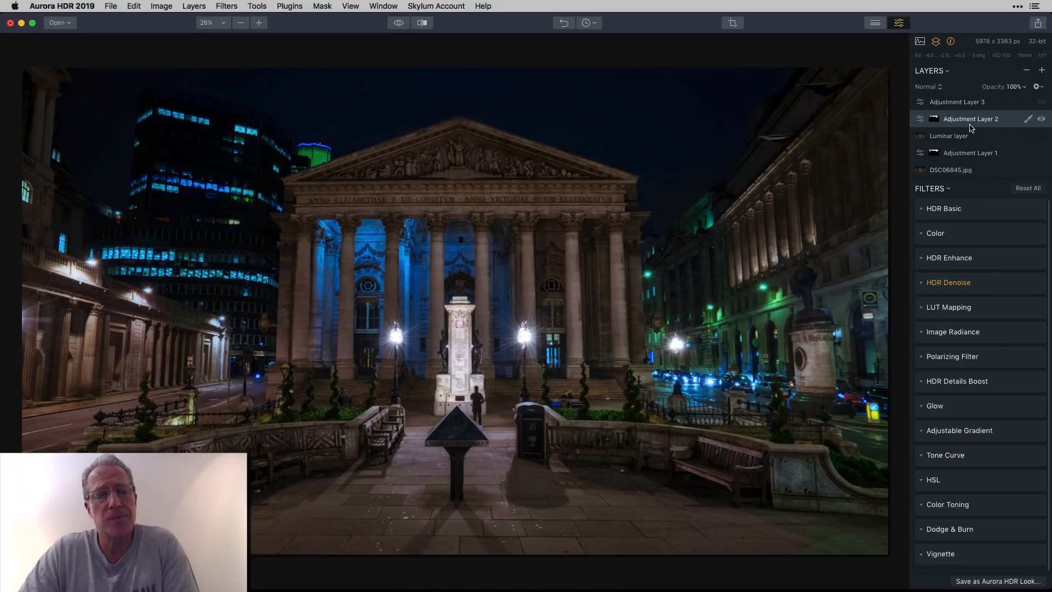
click(924, 284)
drag(968, 310, 1005, 306)
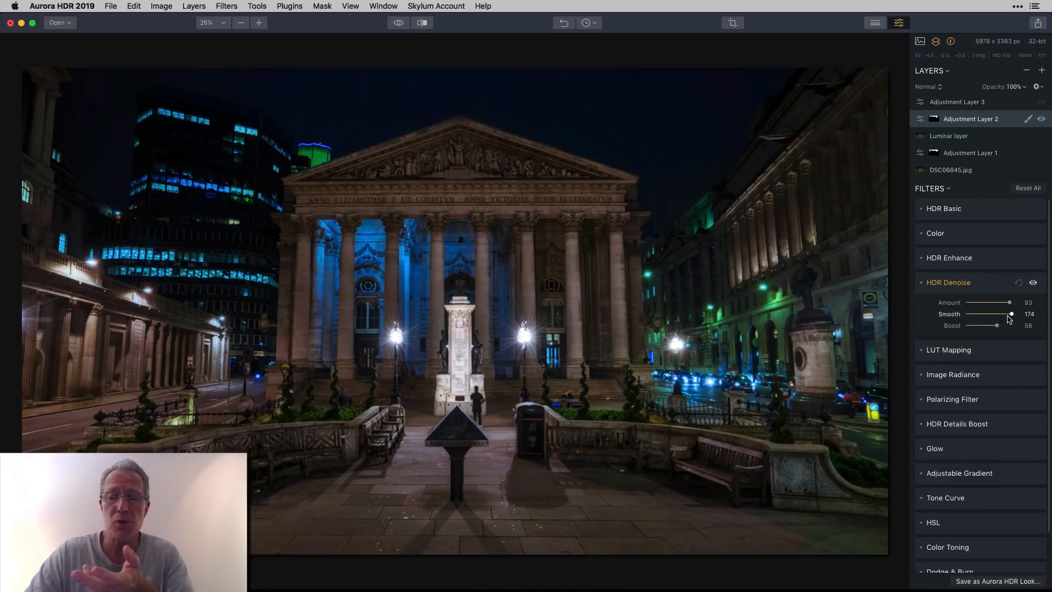
click(924, 284)
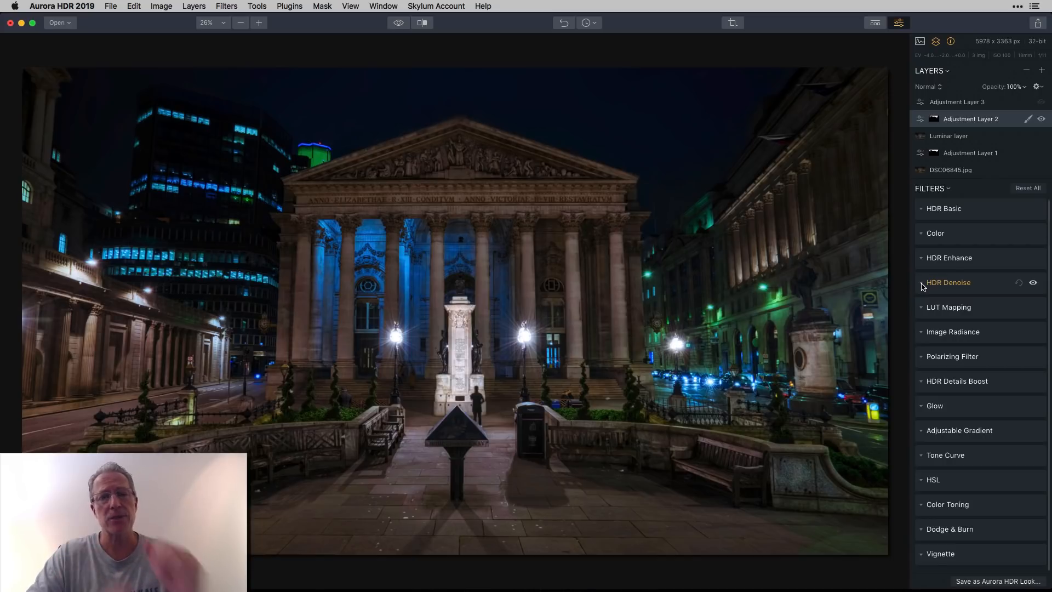
Select and show Adjustment Layer 3, and turn on and expand its Color and Vignette filters.
click(963, 104)
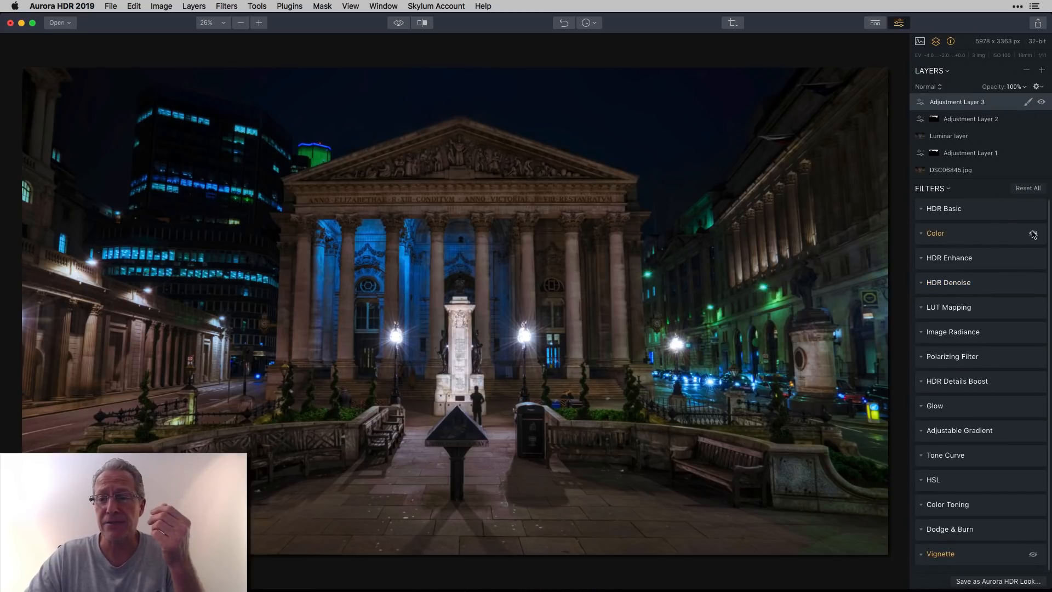
click(930, 234)
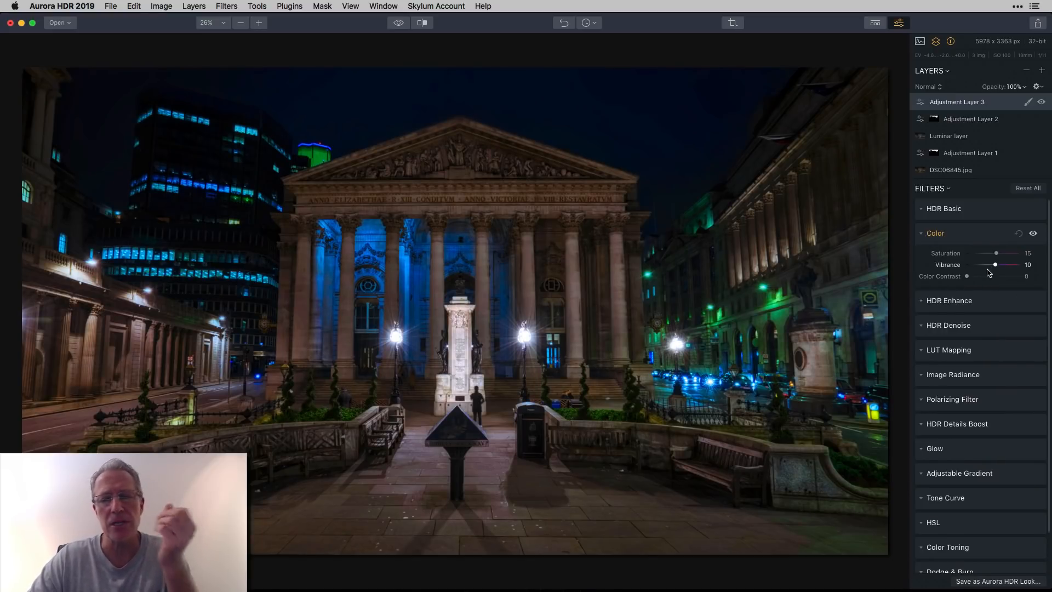
scroll(970, 348, down, 2)
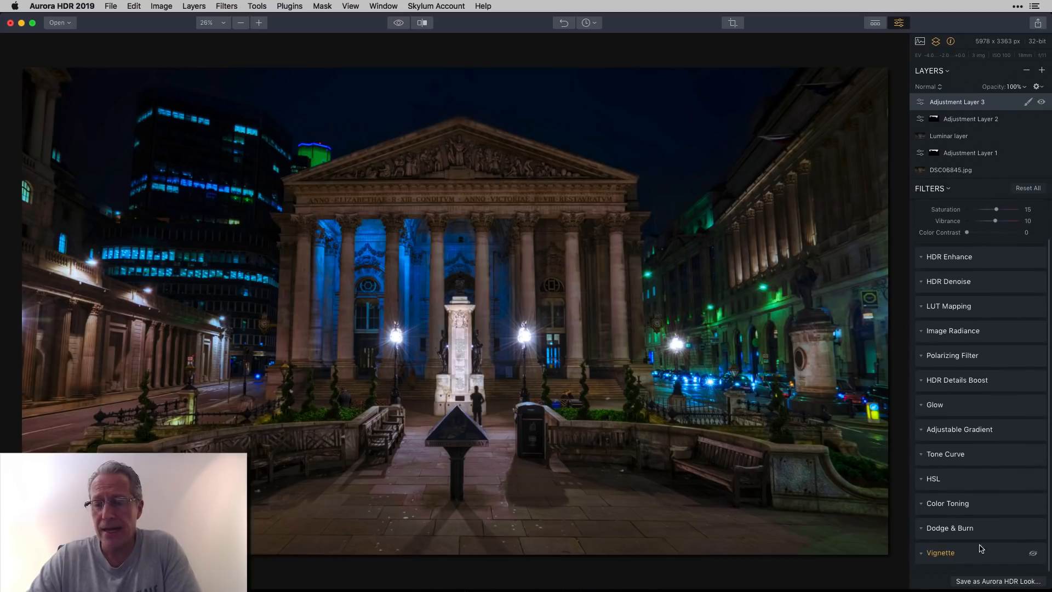
click(1034, 553)
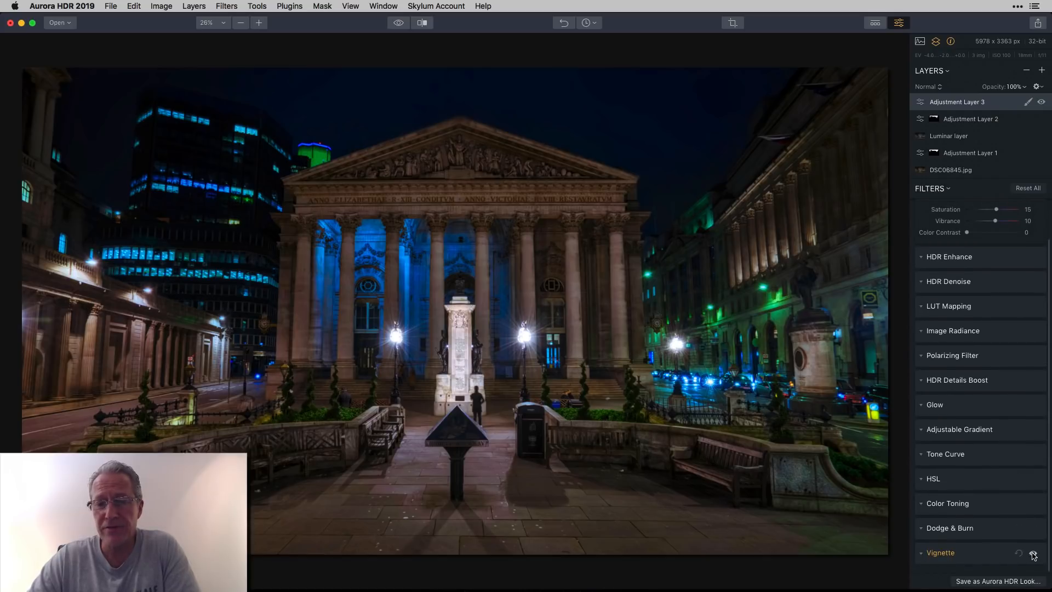
click(925, 554)
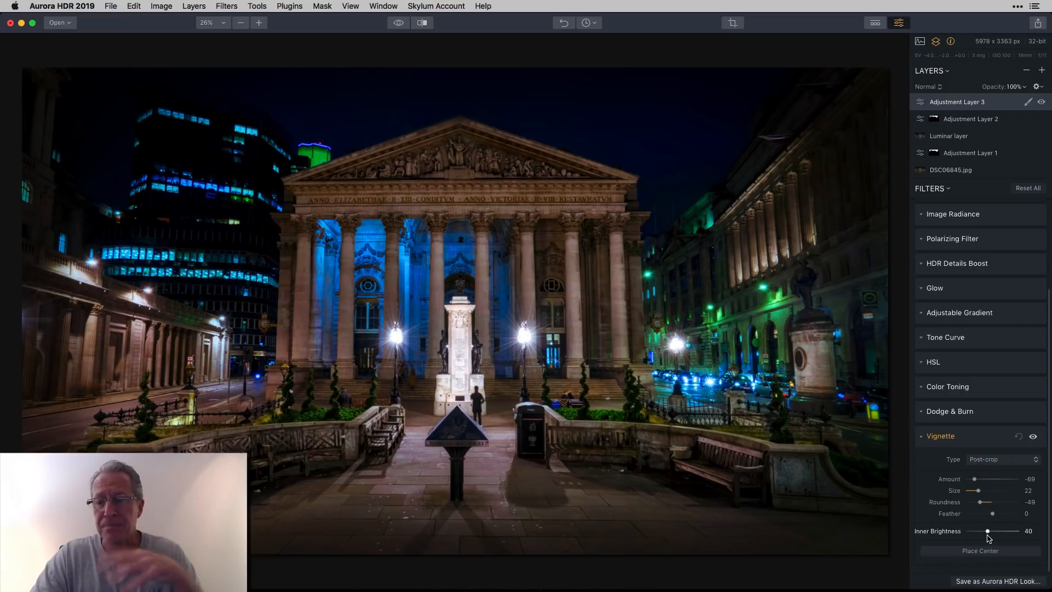
Compare the photo with the Vignette filter of Adjustment Layer 3 off and on, leaving the filter on.
click(1034, 437)
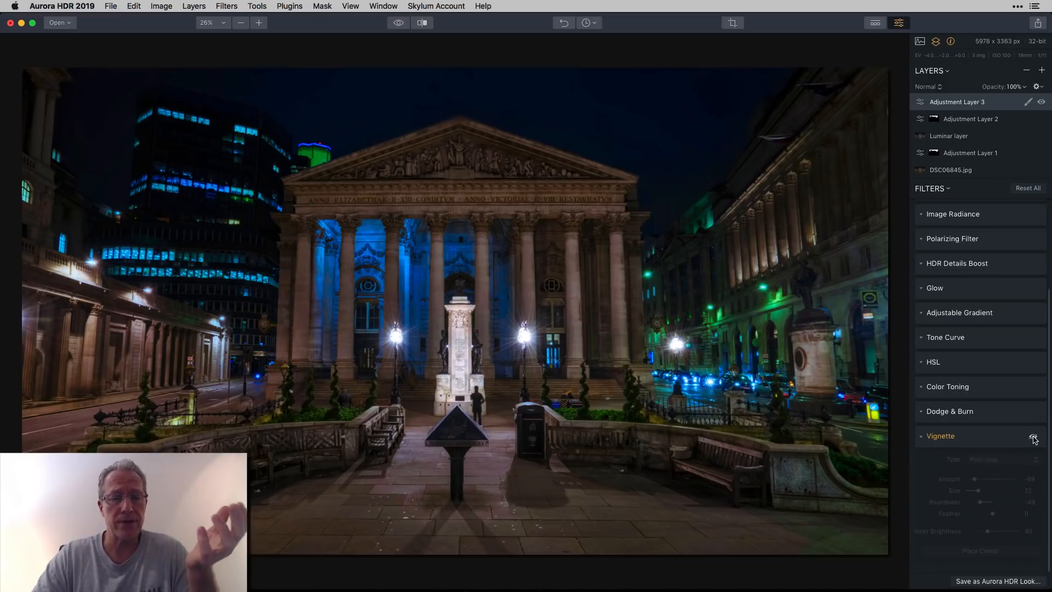
click(1034, 437)
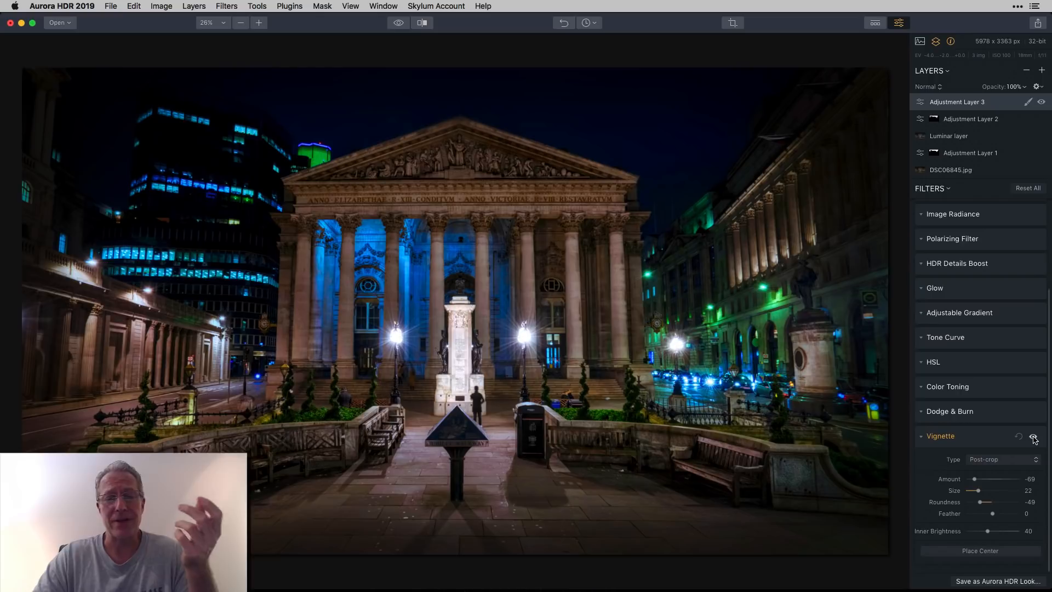
click(1034, 438)
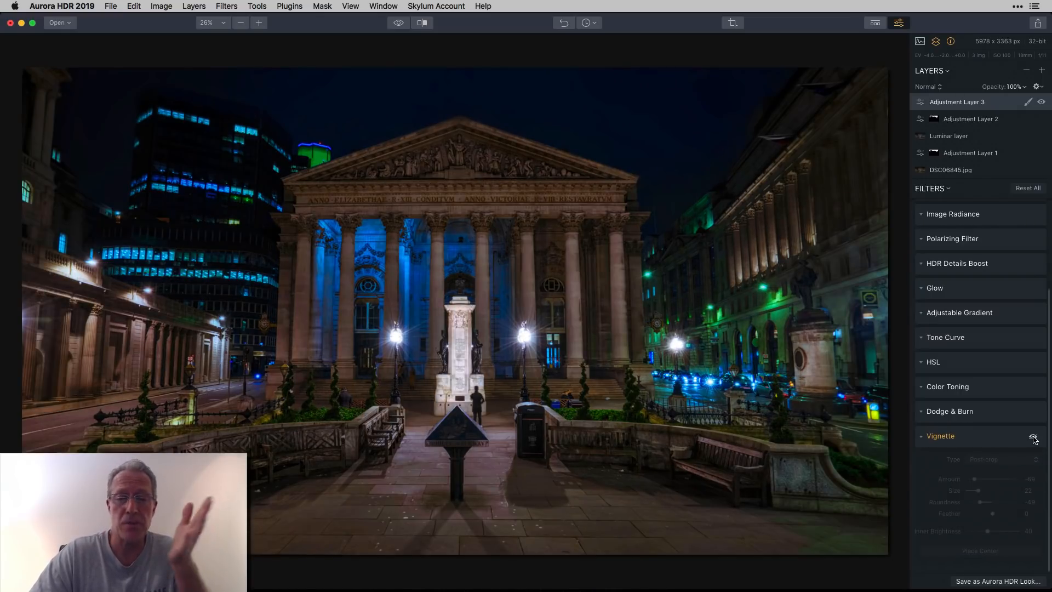
click(1033, 438)
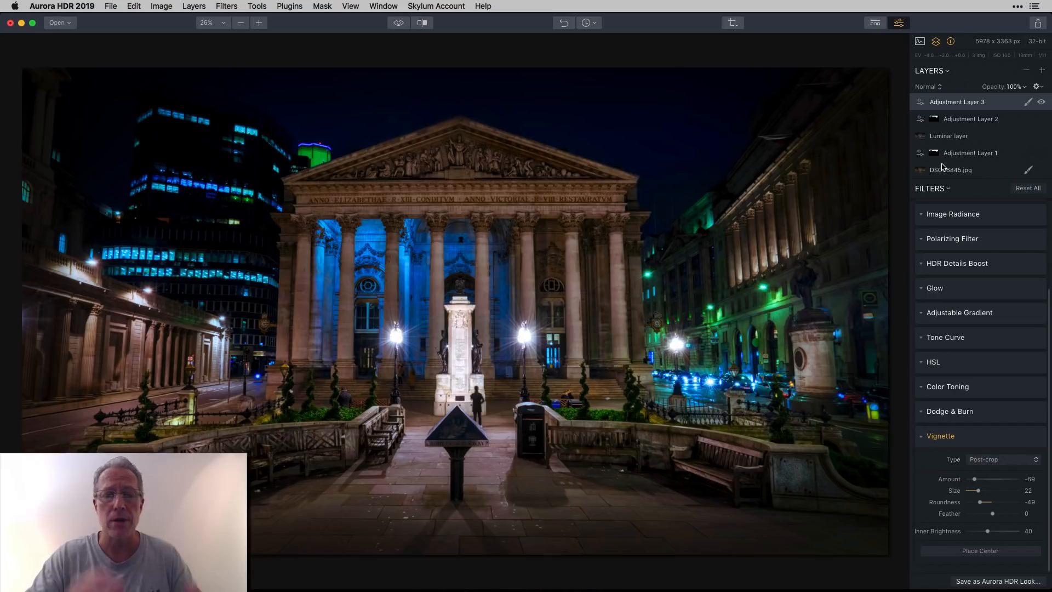
Compare the finished edit with the unedited original, first full frame and then in a split before/after view with the divider moved across the building.
click(399, 24)
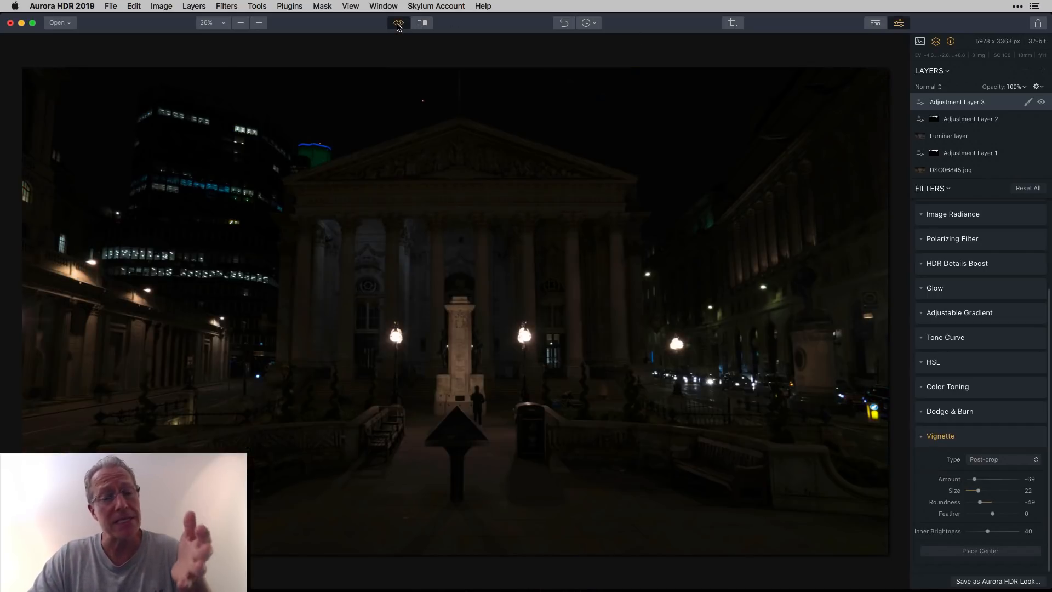
click(398, 24)
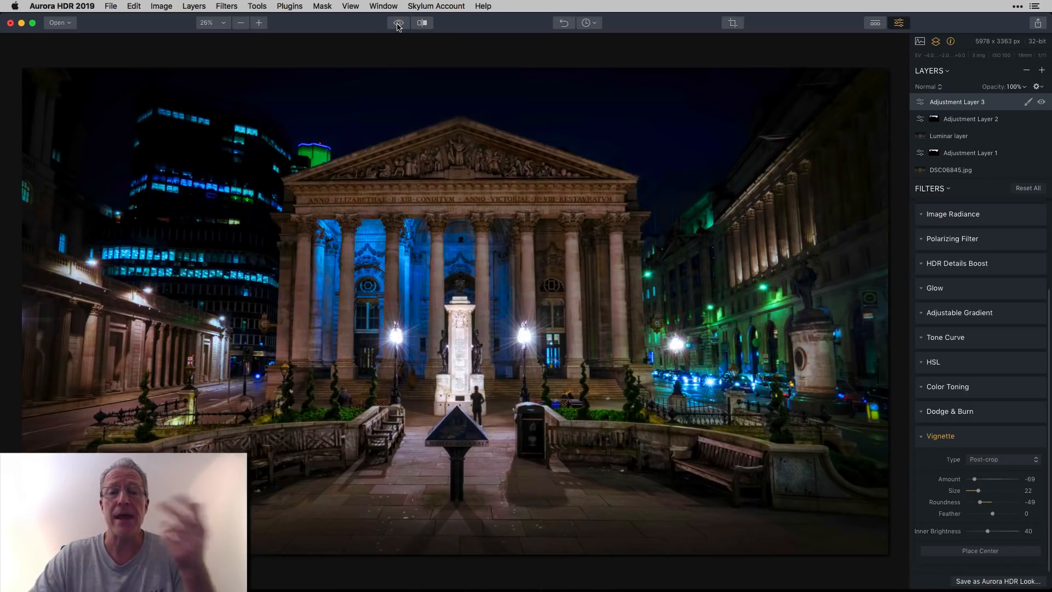
click(422, 23)
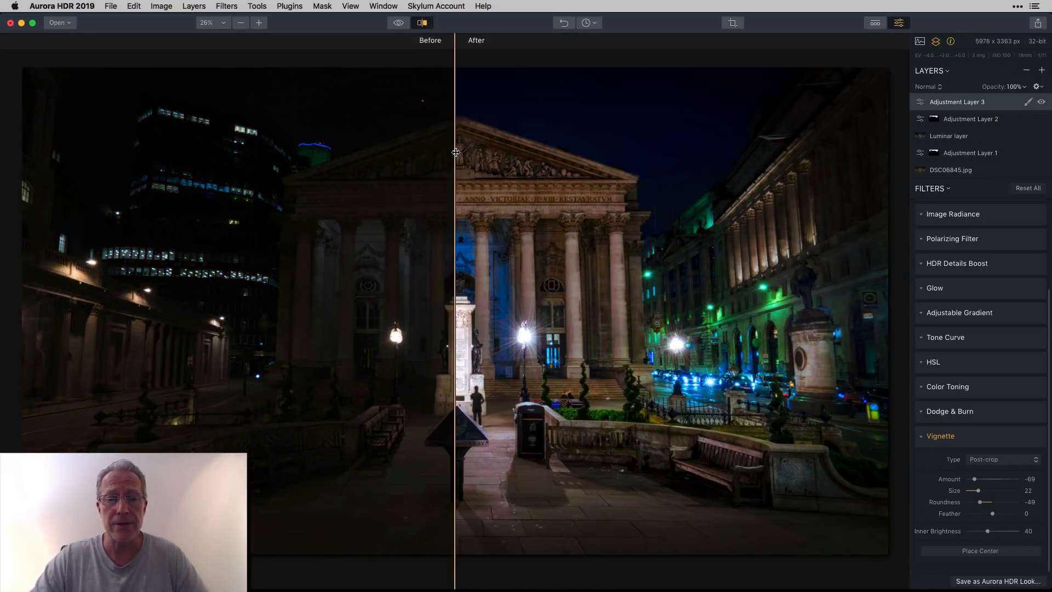
drag(453, 153, 377, 181)
drag(443, 184, 389, 137)
click(424, 22)
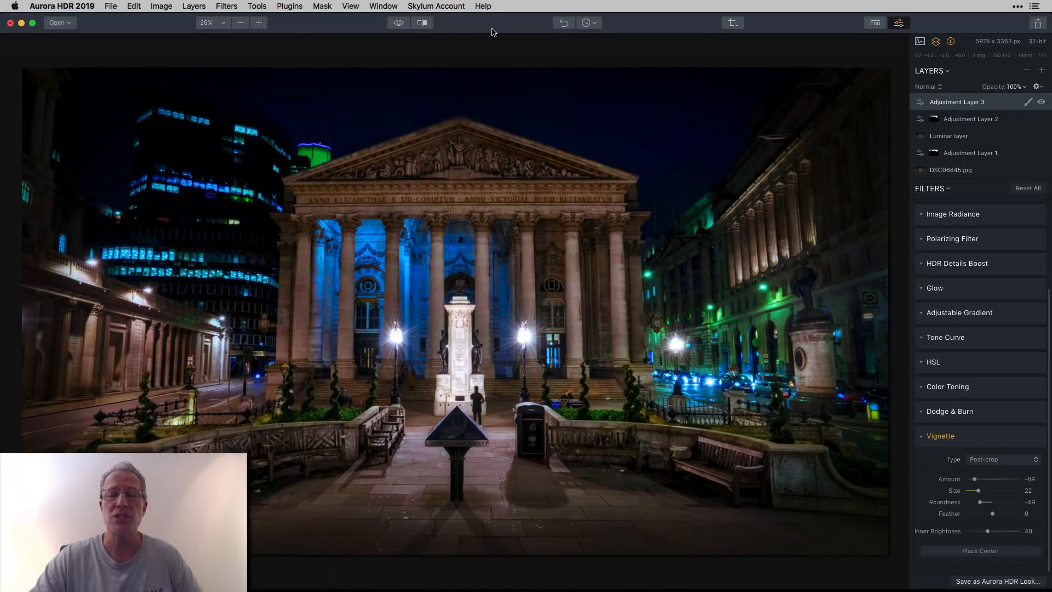